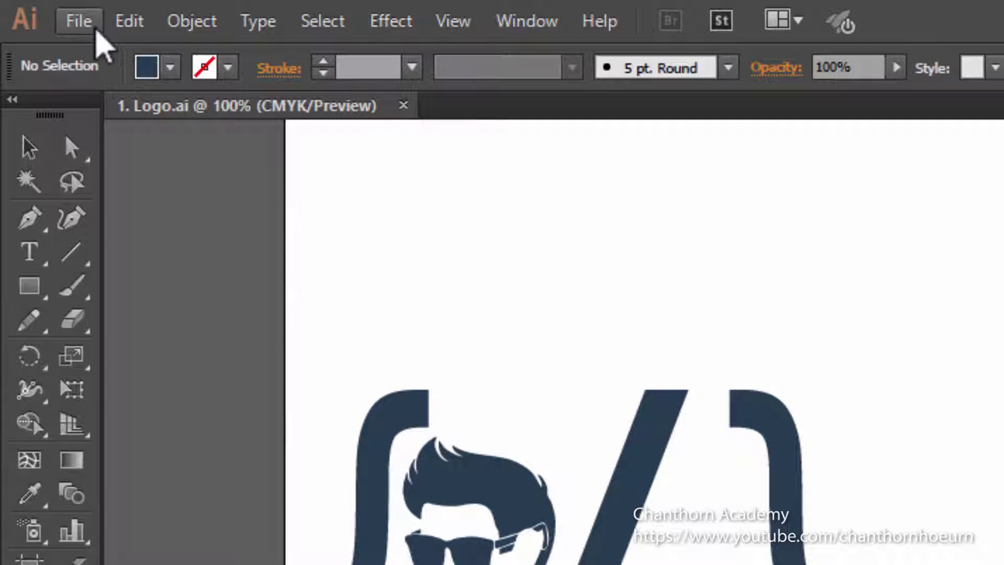
Look through the File menu, close it, and switch to the Rectangle tool with M
click(86, 23)
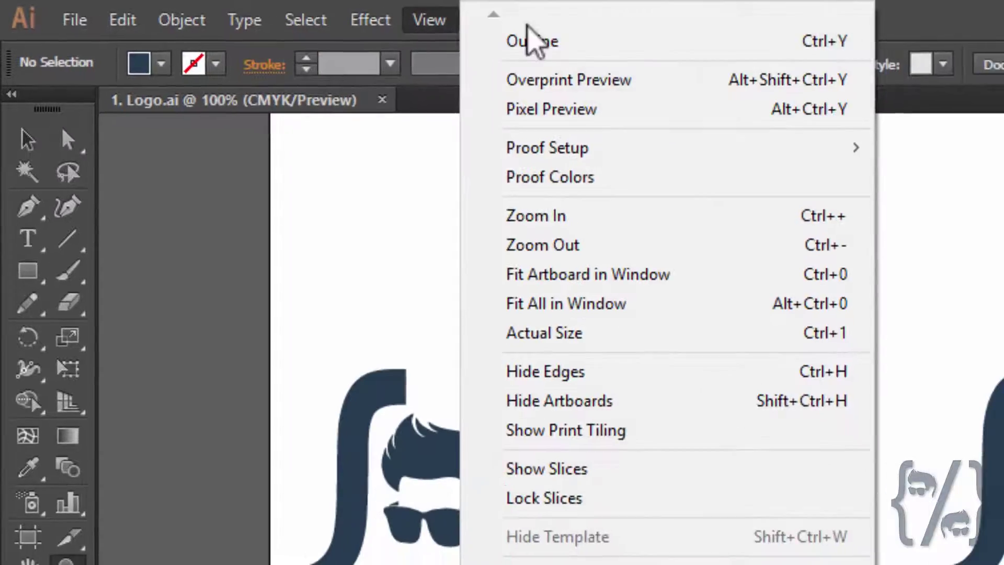
key(Escape)
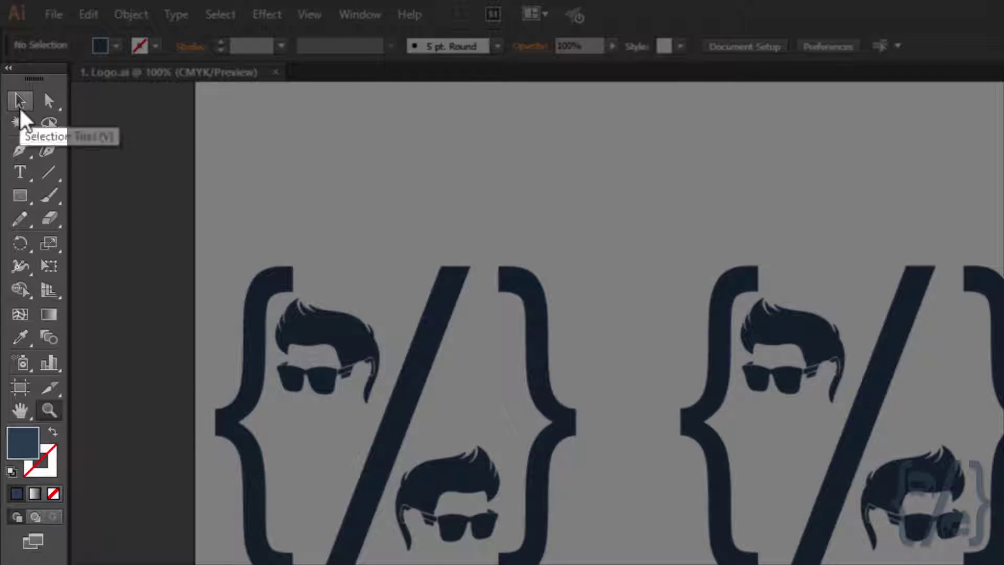
key(m)
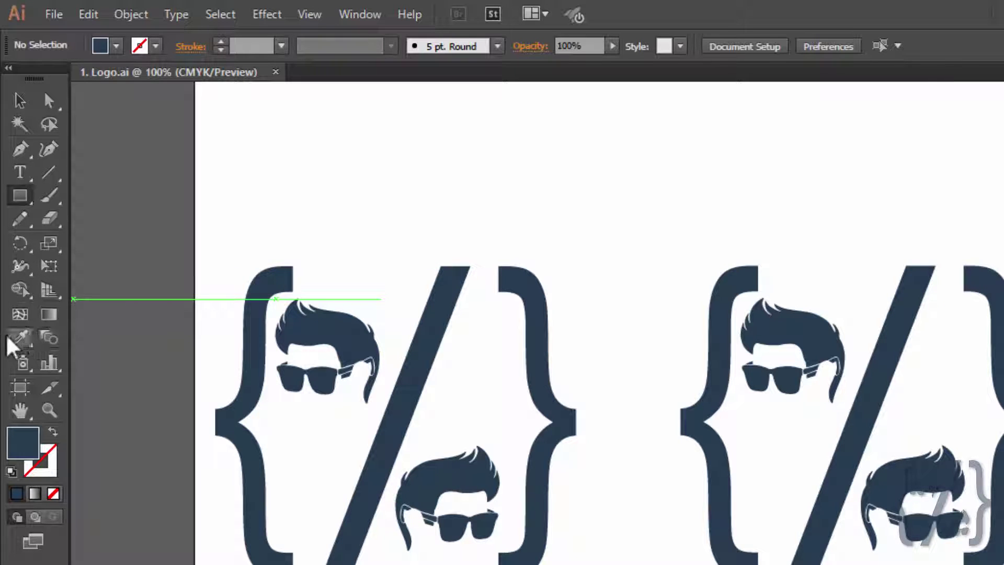
Select the Eyedropper tool and toggle the Fill/Stroke swatches, leaving Fill active
click(25, 338)
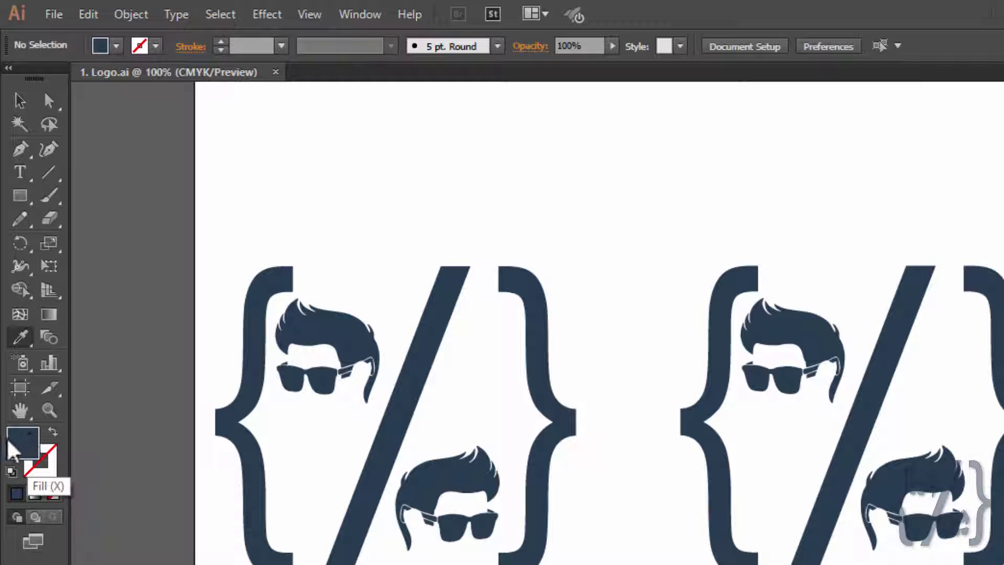
click(52, 460)
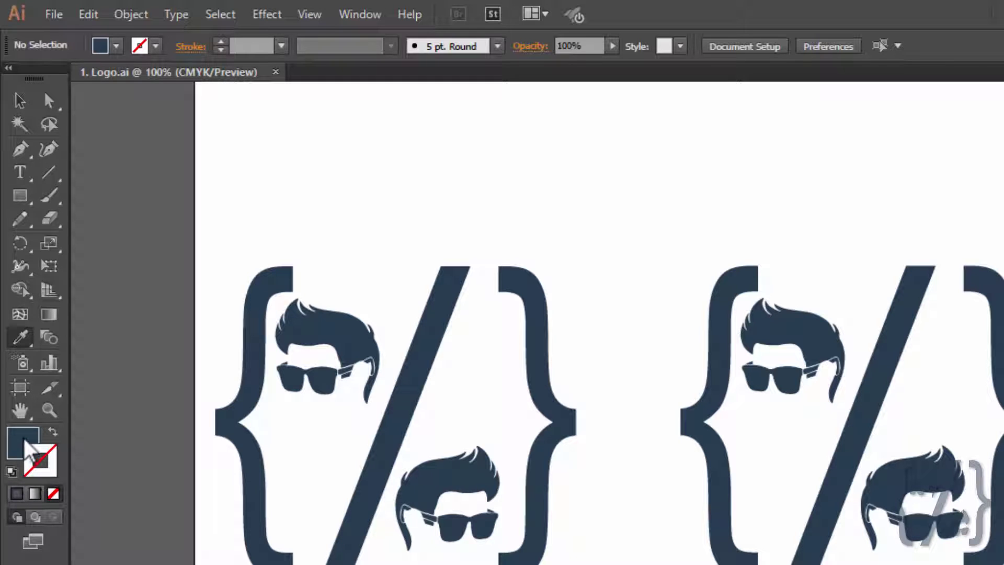
click(23, 436)
click(49, 460)
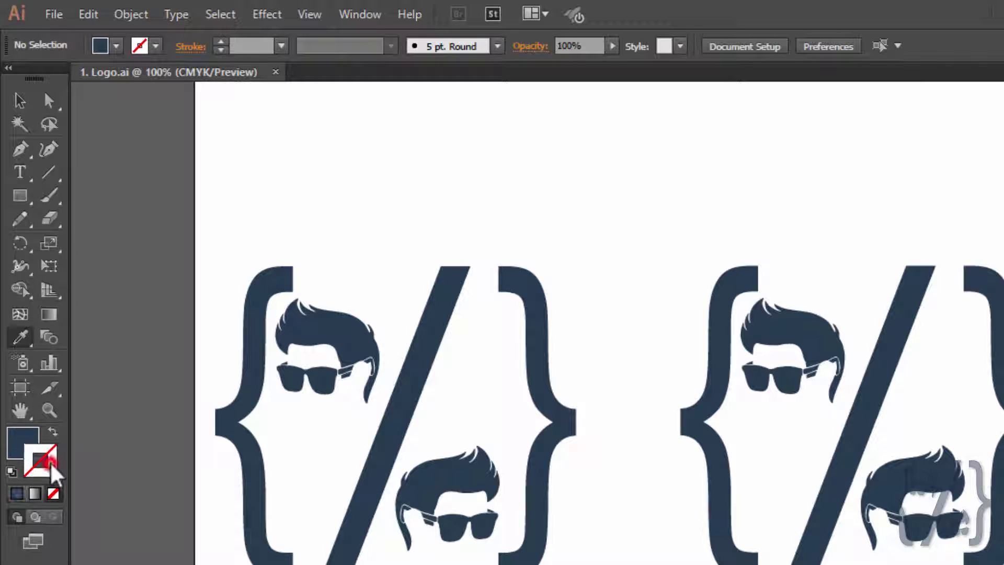
click(14, 438)
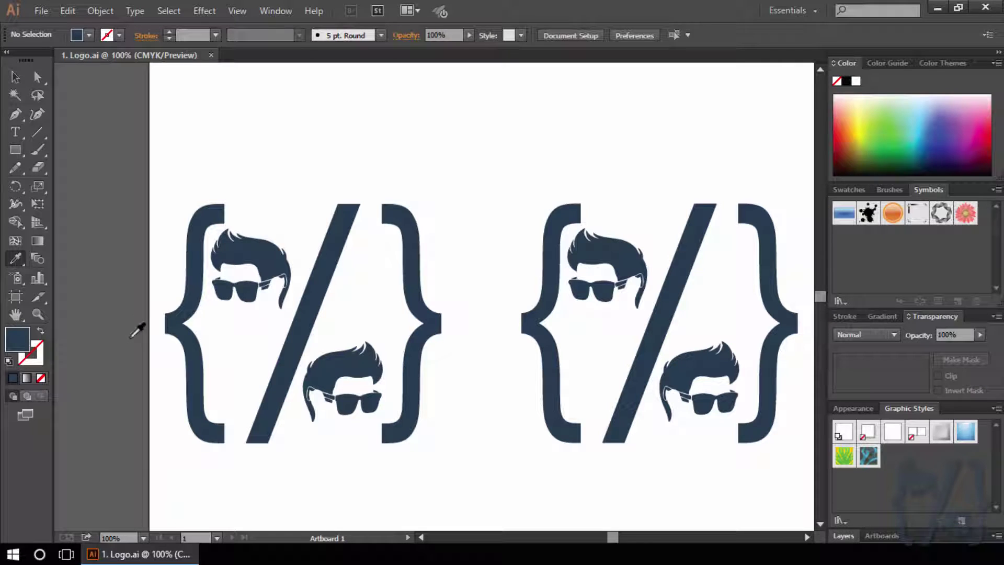
click(31, 409)
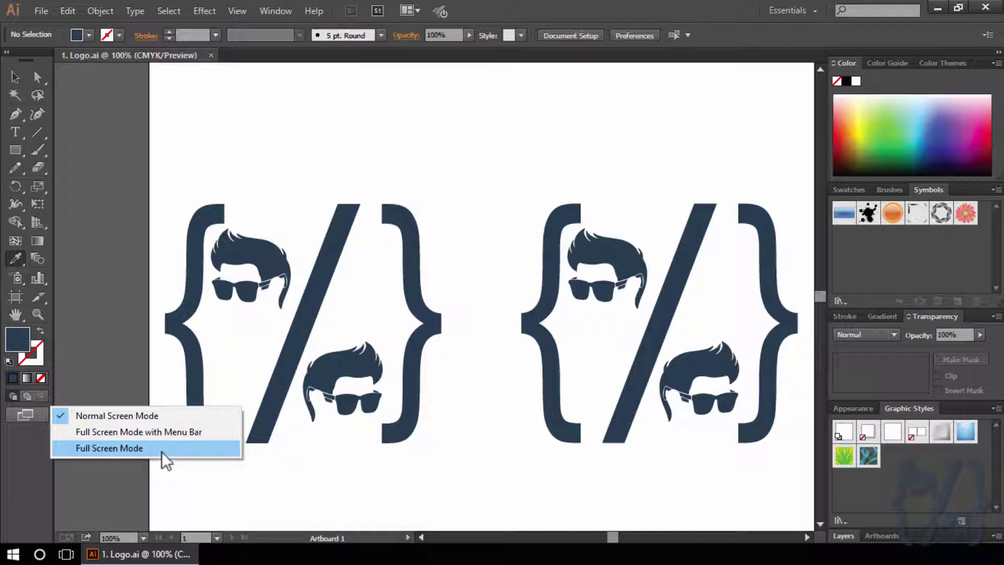
click(162, 452)
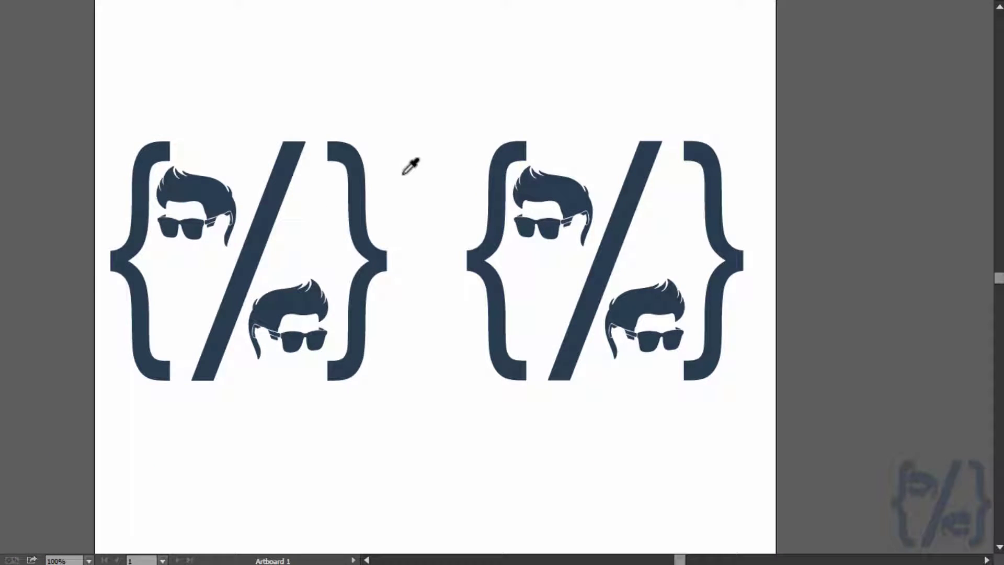
key(f)
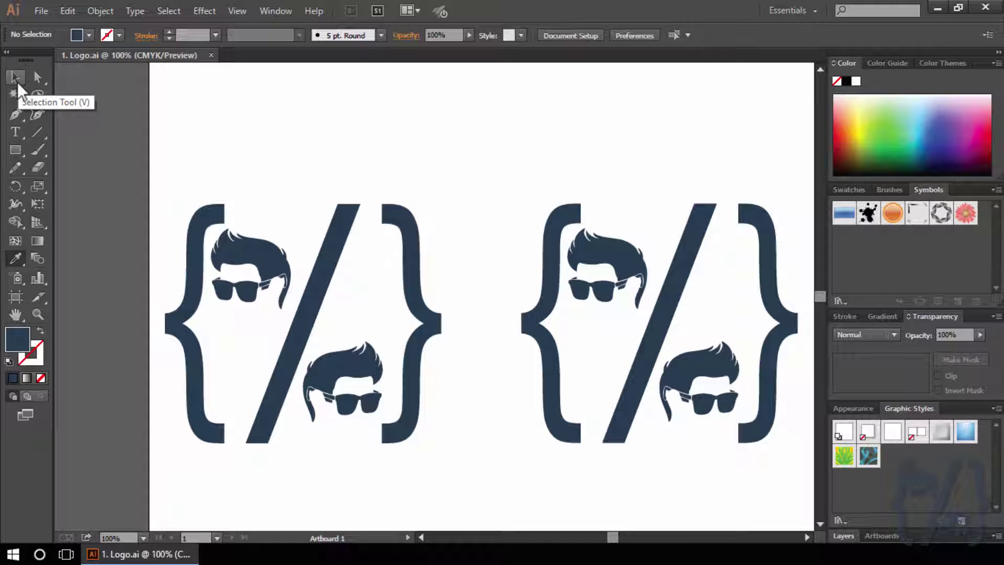
Switch back to the Selection tool (V) and clear the selection on the artboard
key(v)
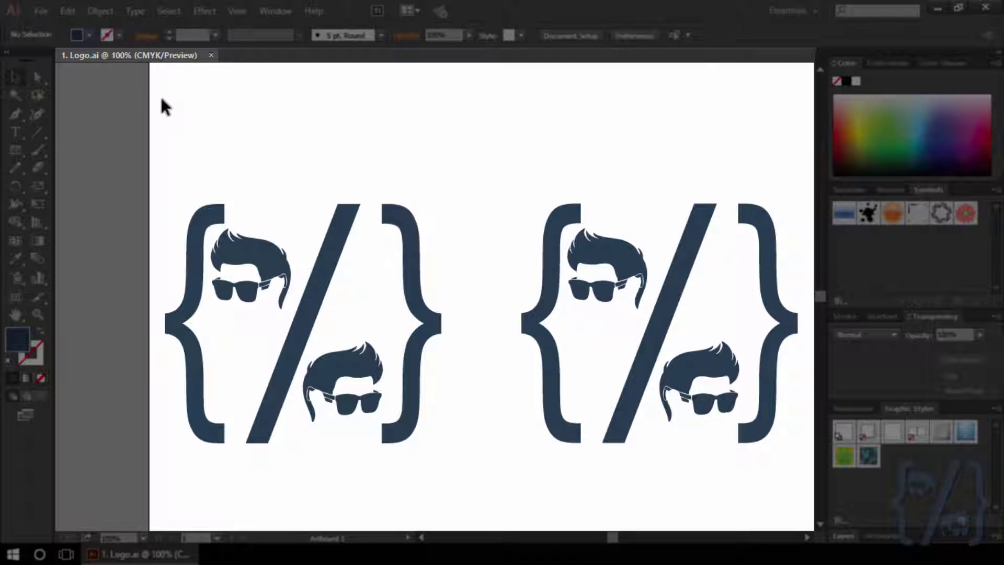
click(197, 102)
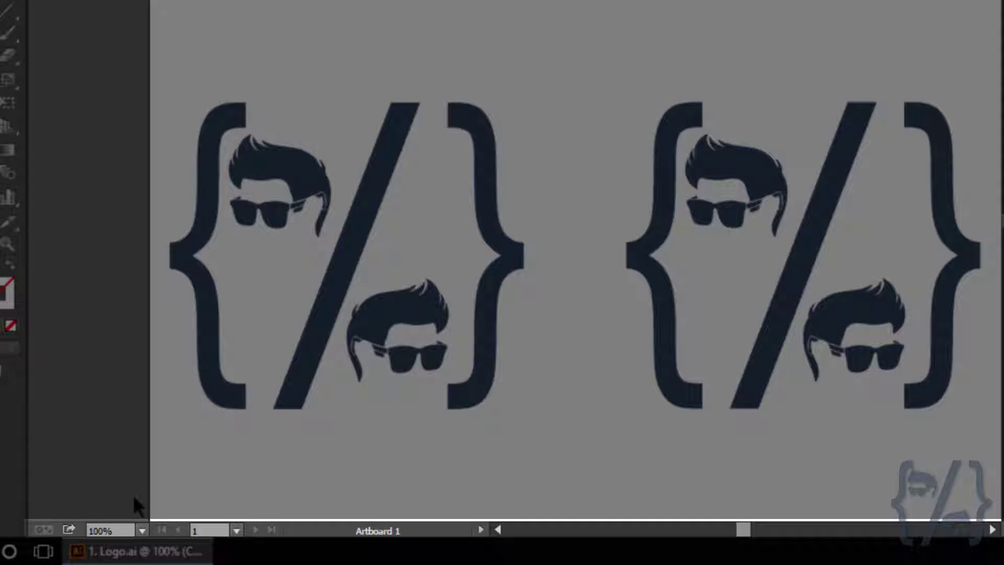
click(142, 530)
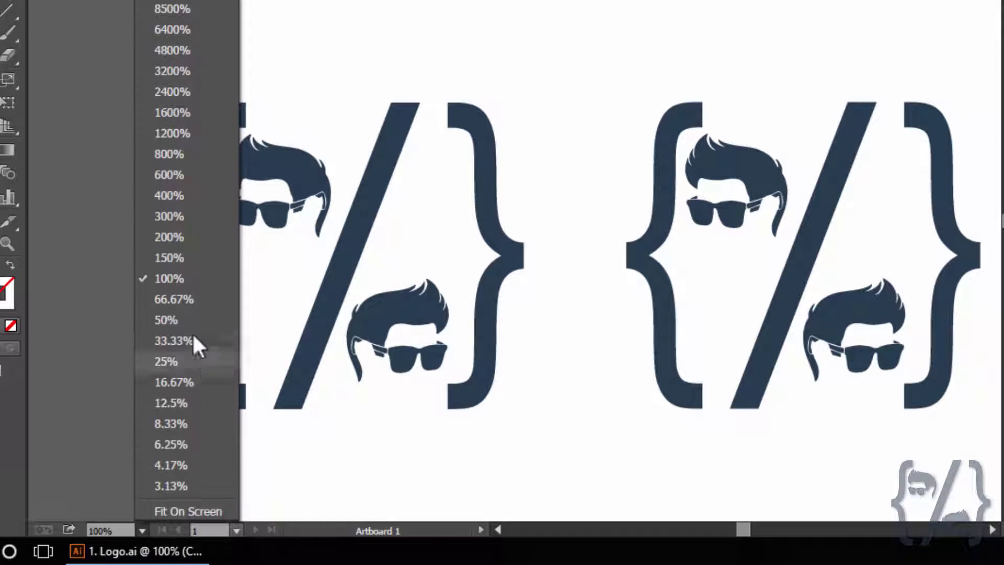
click(190, 297)
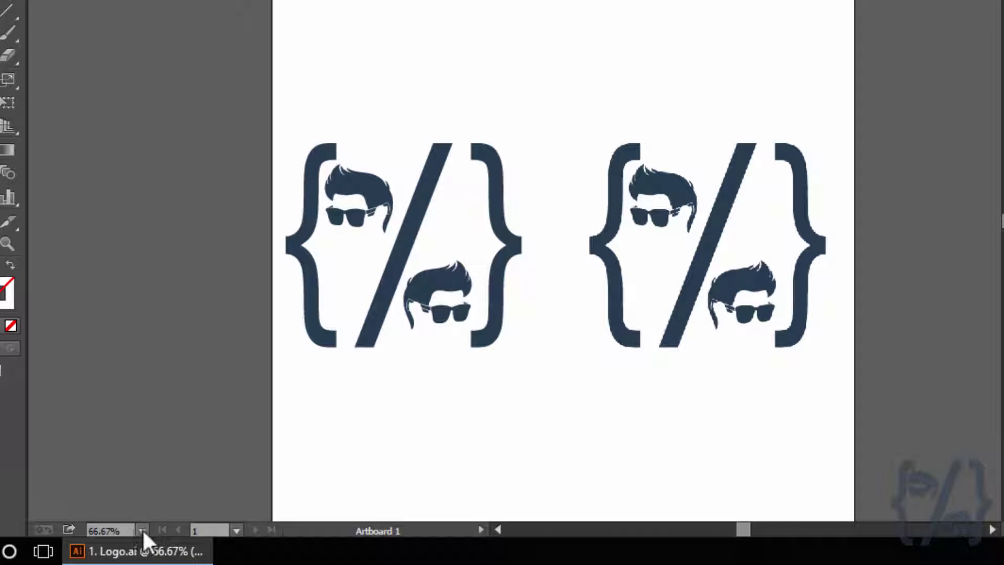
click(142, 529)
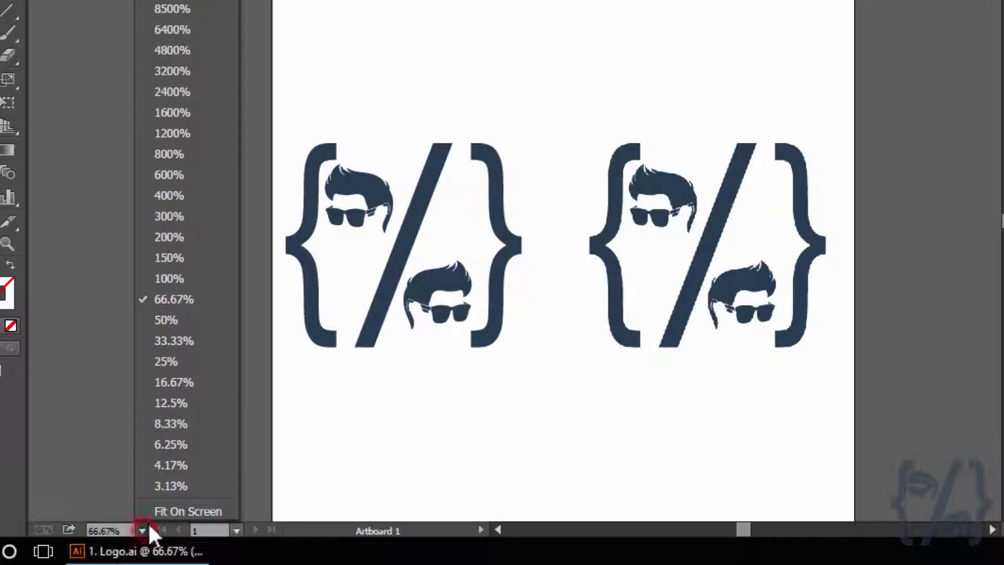
click(201, 277)
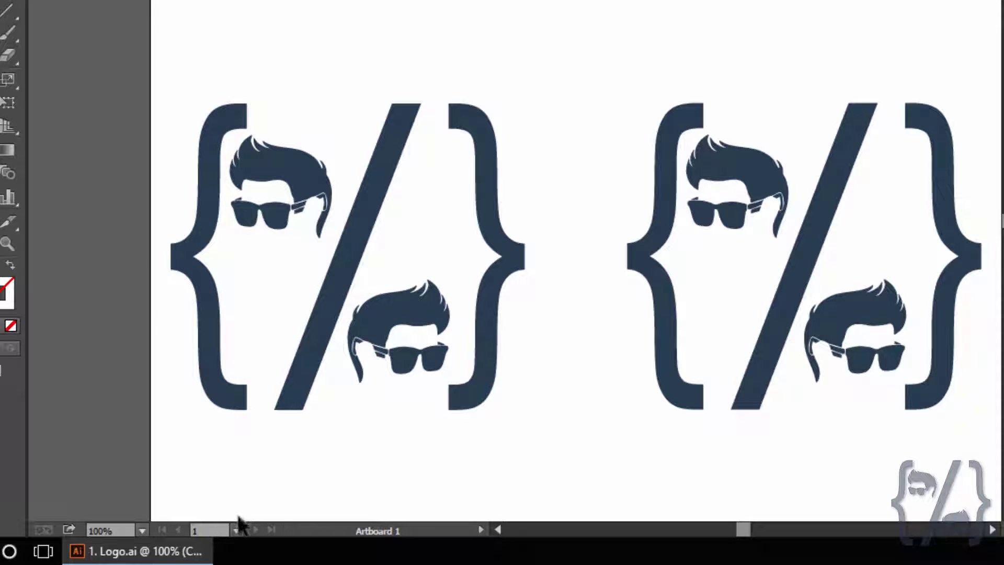
Set the status bar readout to Current Tool, then to Number of Undos
click(236, 529)
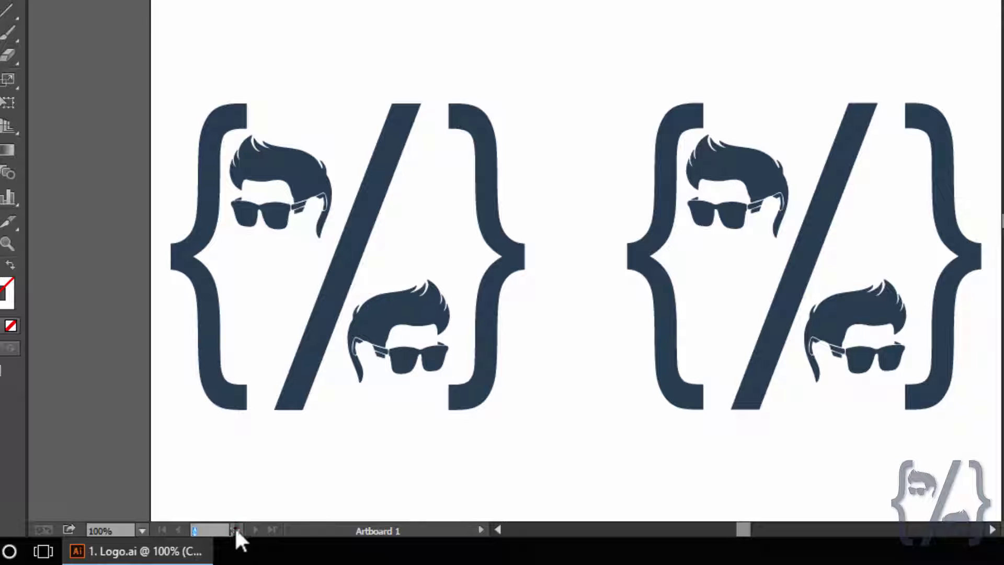
click(206, 531)
click(476, 528)
mouse_move(520, 507)
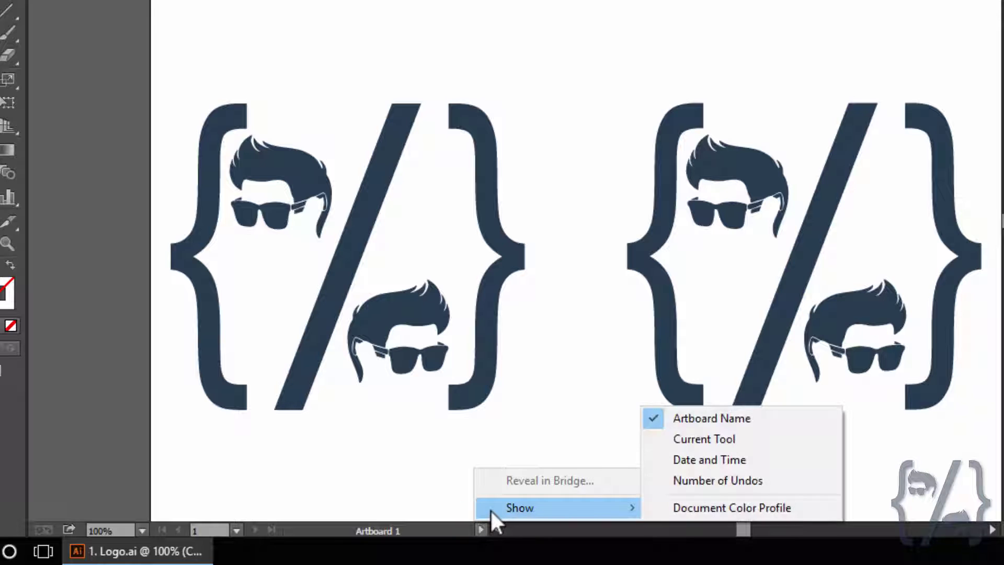
click(695, 440)
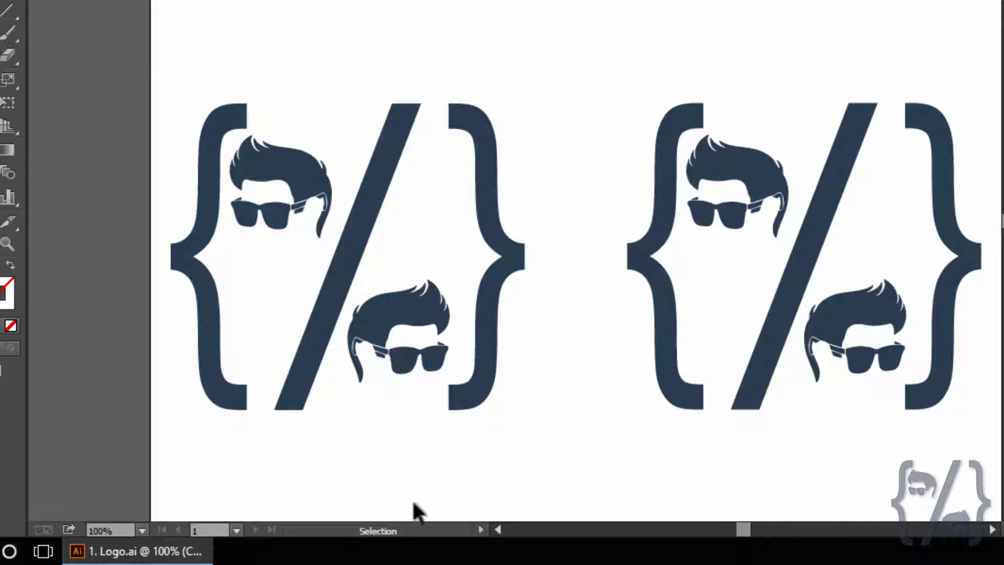
click(463, 530)
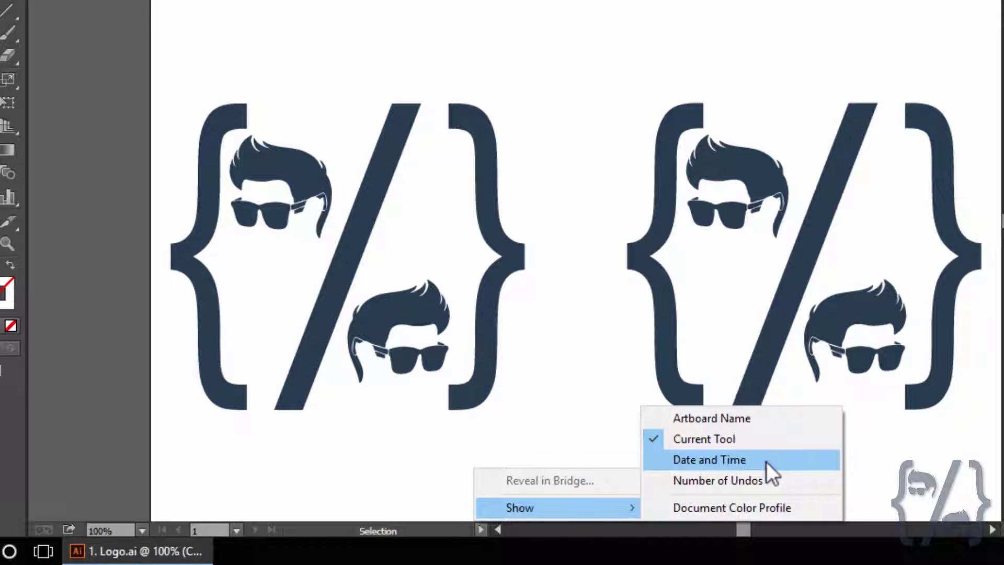
click(795, 480)
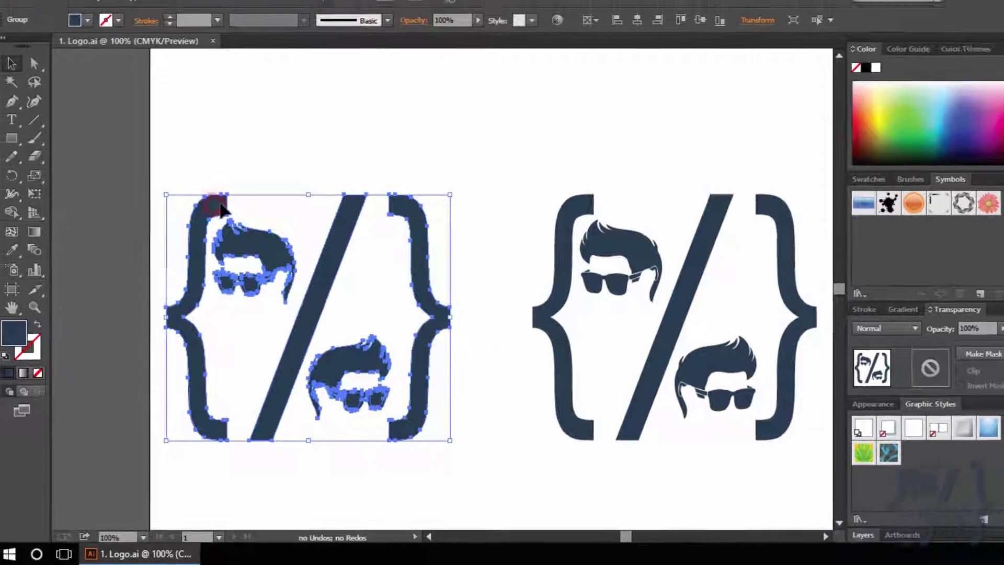
Drag the left logo upward, then undo the move from the Edit menu
drag(212, 220, 212, 137)
click(68, 10)
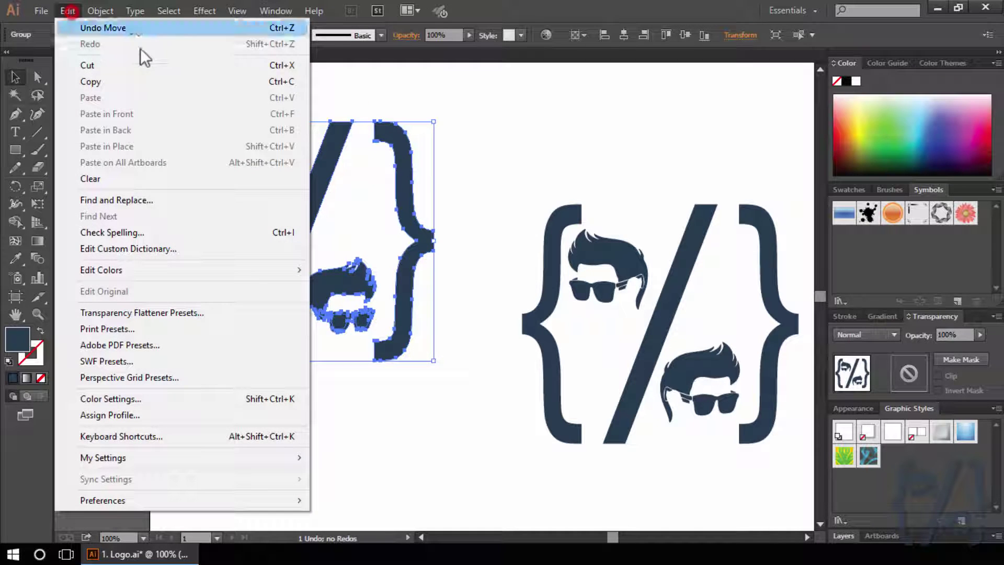
click(125, 28)
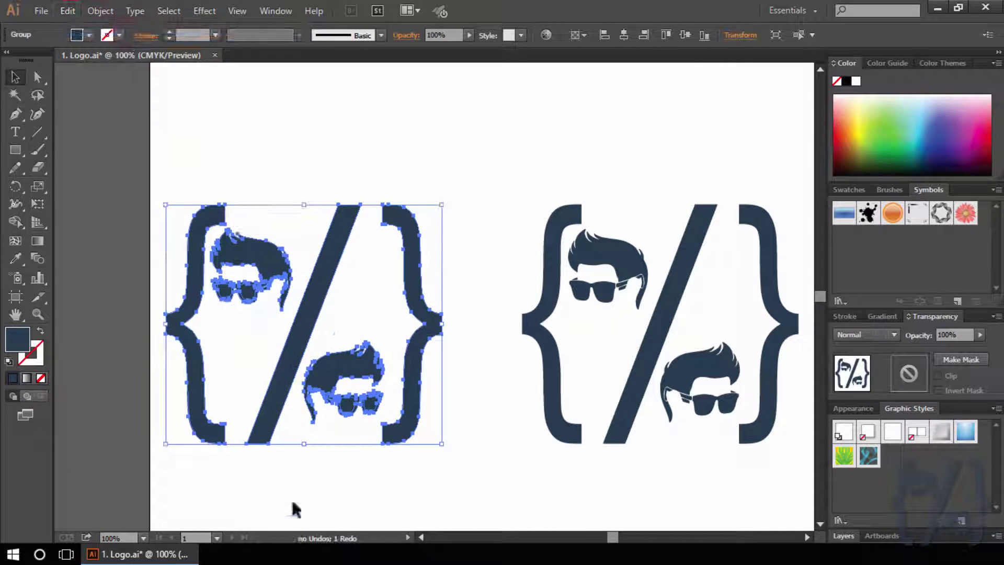
Redo the logo move, then switch the status readout to Document Color Profile, then Artboard Name
key(ctrl+shift+z)
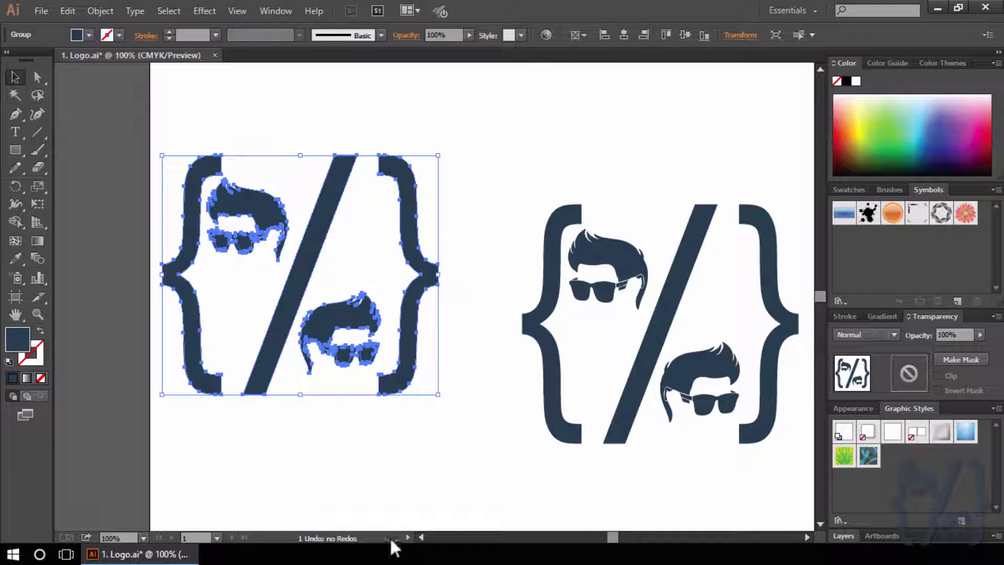
click(408, 537)
mouse_move(466, 519)
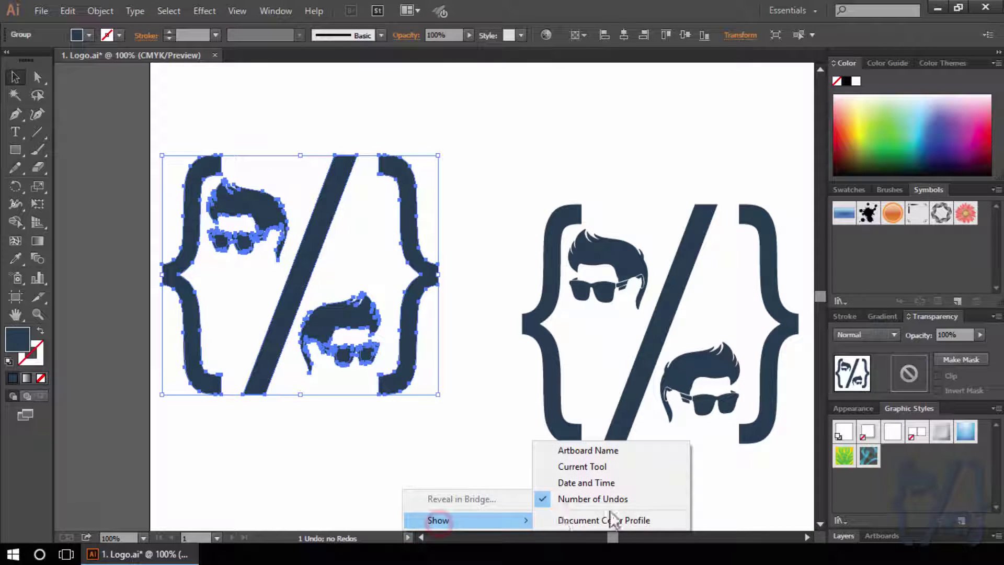
click(580, 519)
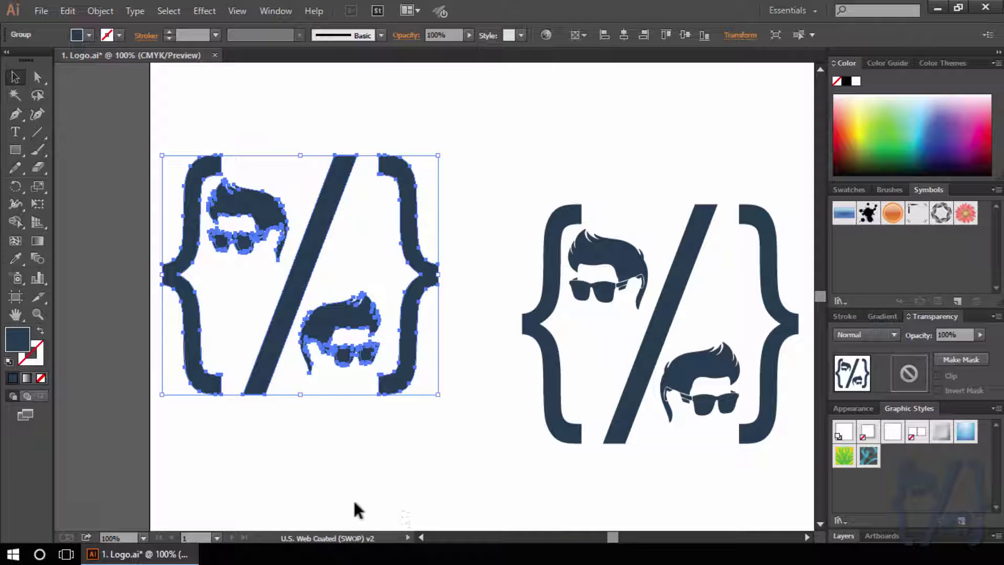
click(407, 537)
click(436, 524)
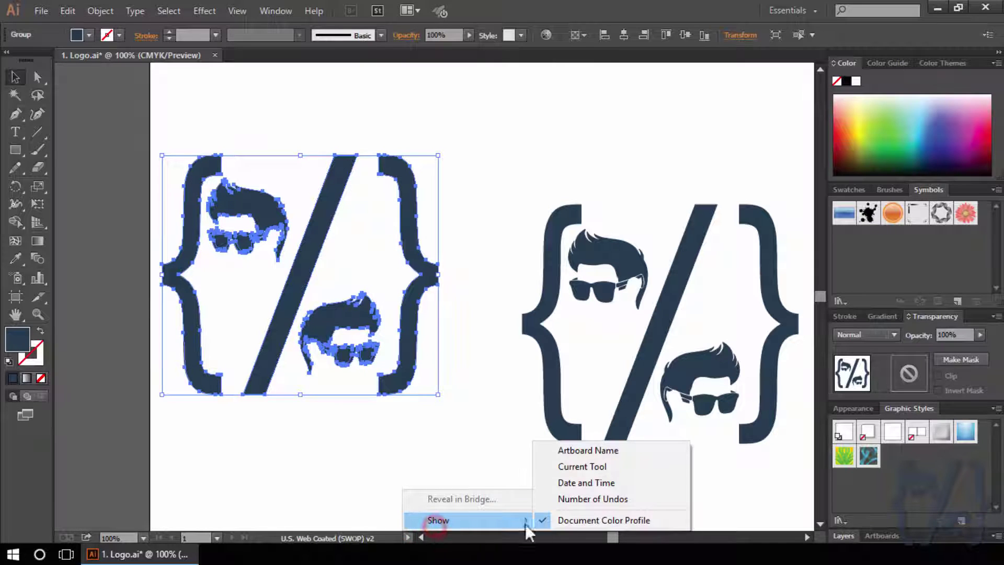
click(642, 450)
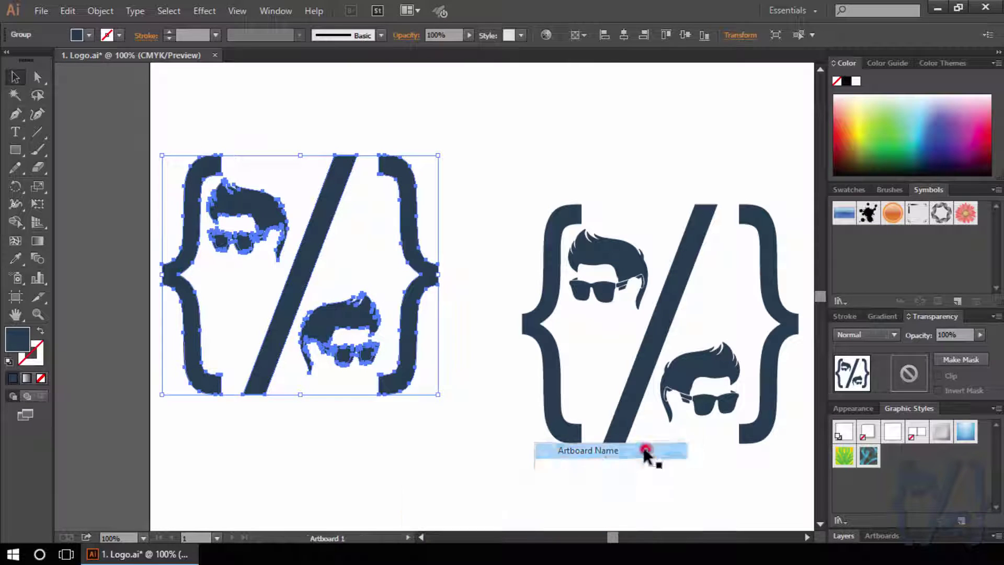
click(408, 536)
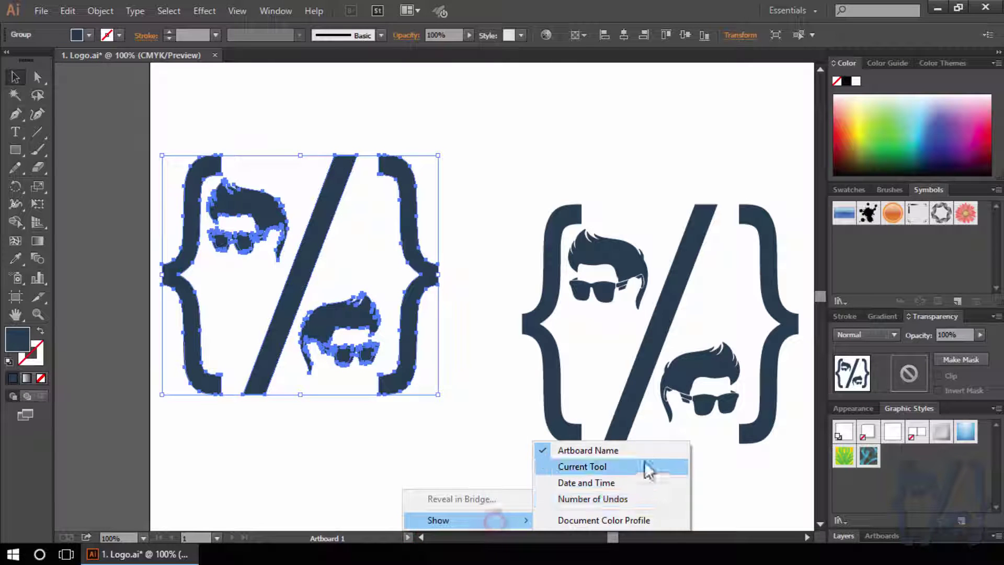
key(Escape)
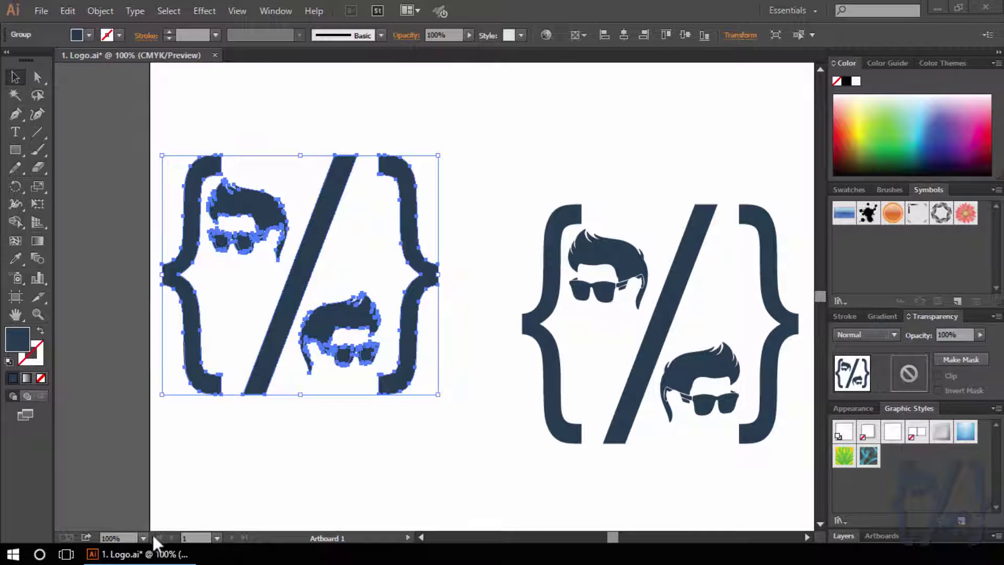
click(143, 538)
Zoom to 50% and deselect the left logo to see the whole artboard
click(179, 373)
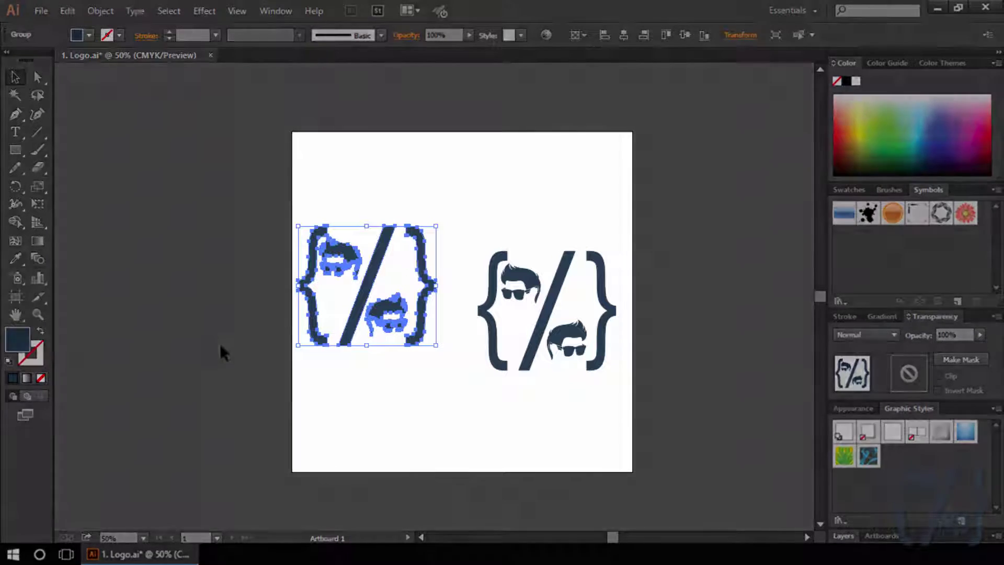
click(225, 224)
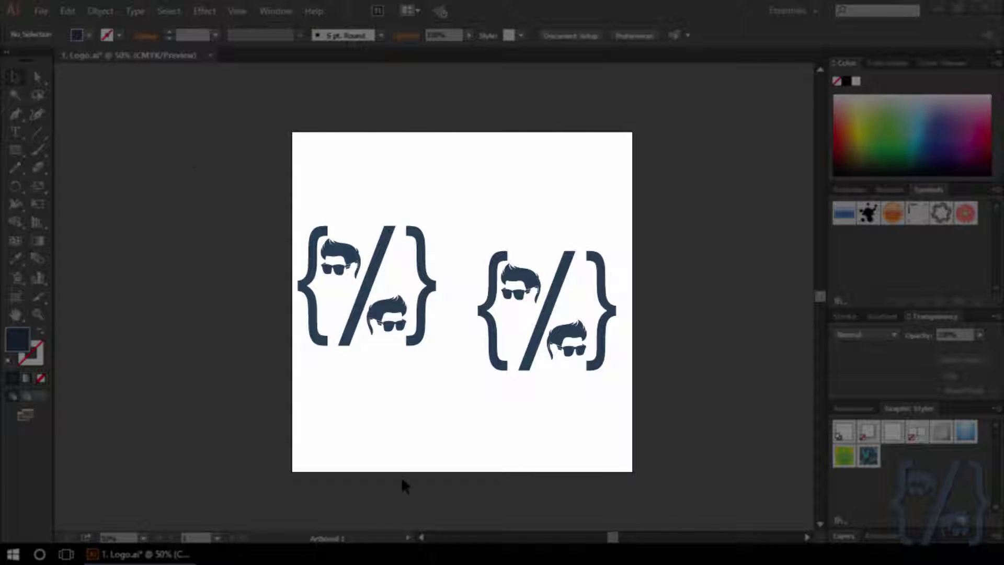
click(403, 496)
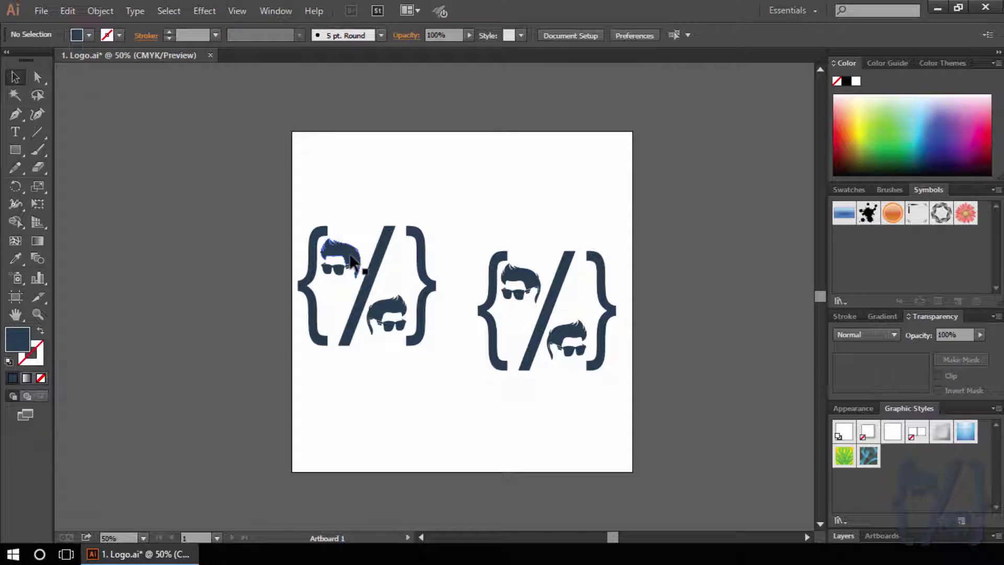
Drag the left logo onto the pasteboard and back, landing slightly lower and right
drag(354, 260, 141, 246)
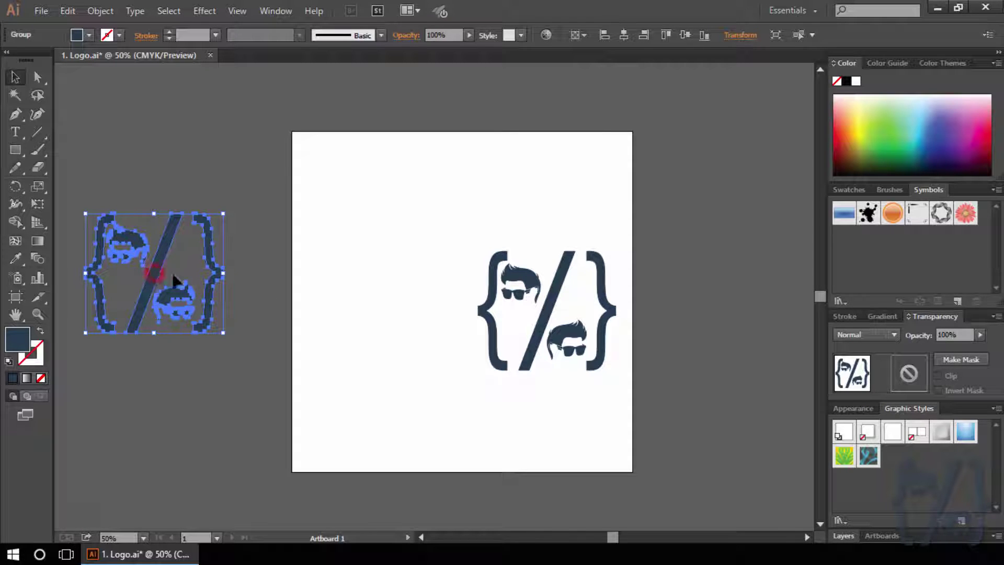
drag(173, 280, 381, 296)
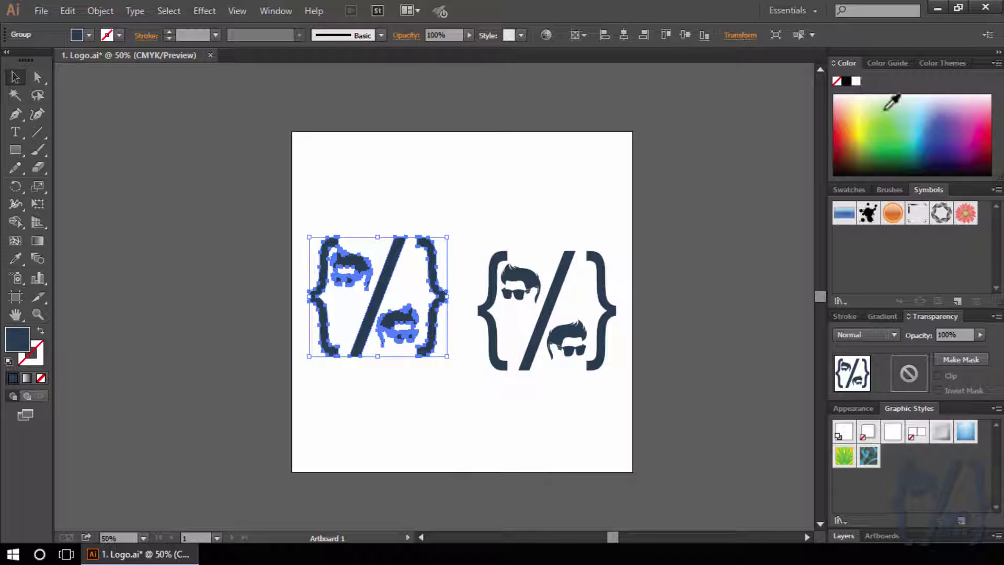
Fill the left logo green from the Color spectrum and view Color Guide and Color Themes
drag(883, 115, 881, 144)
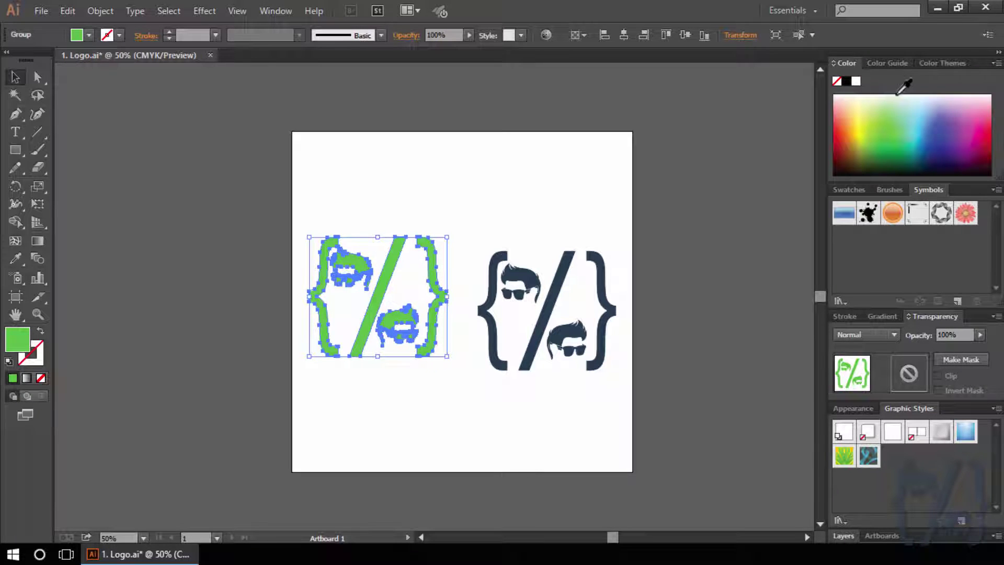
click(891, 63)
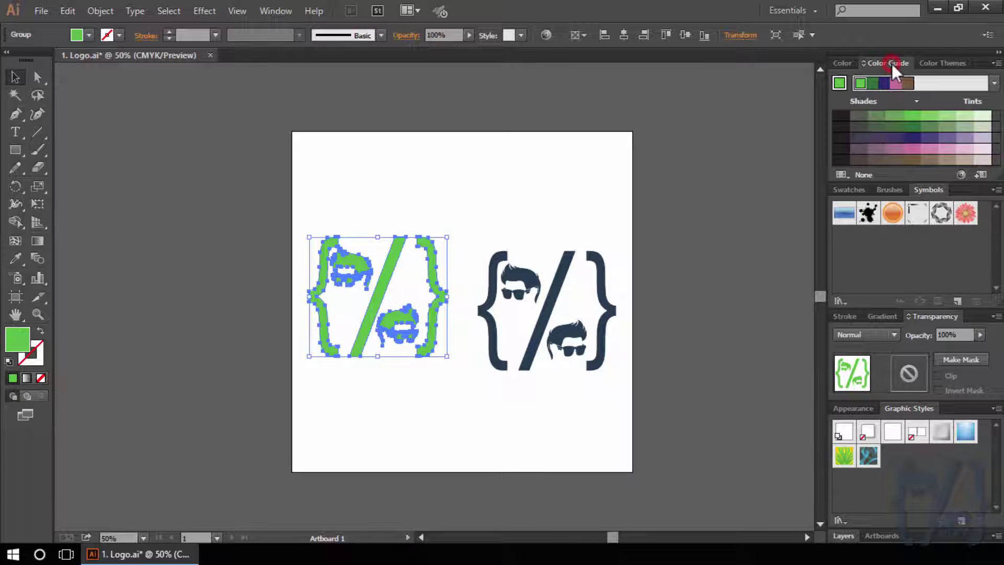
click(933, 63)
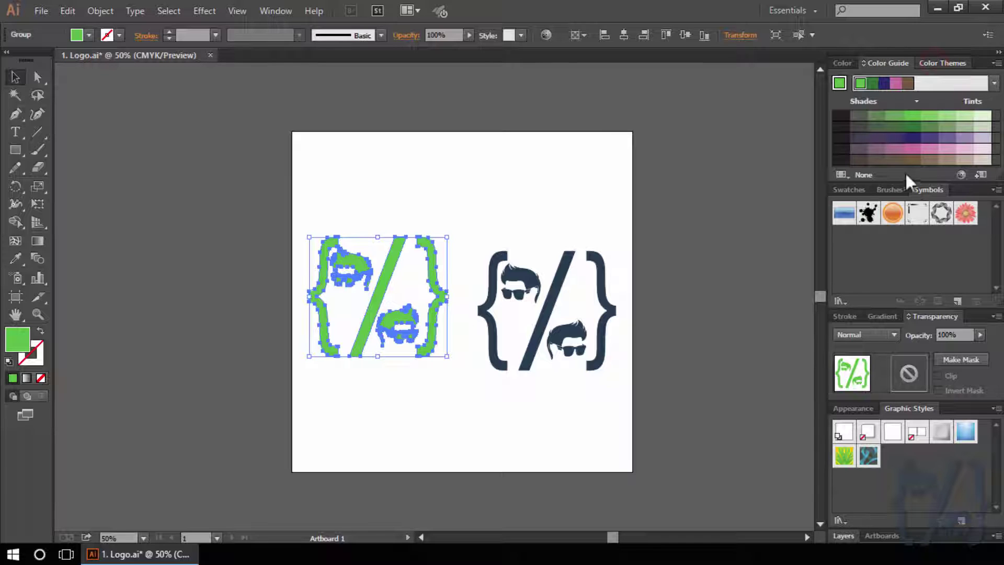
Browse the Swatches, Brushes and Symbols panels, ending back on Swatches
click(857, 190)
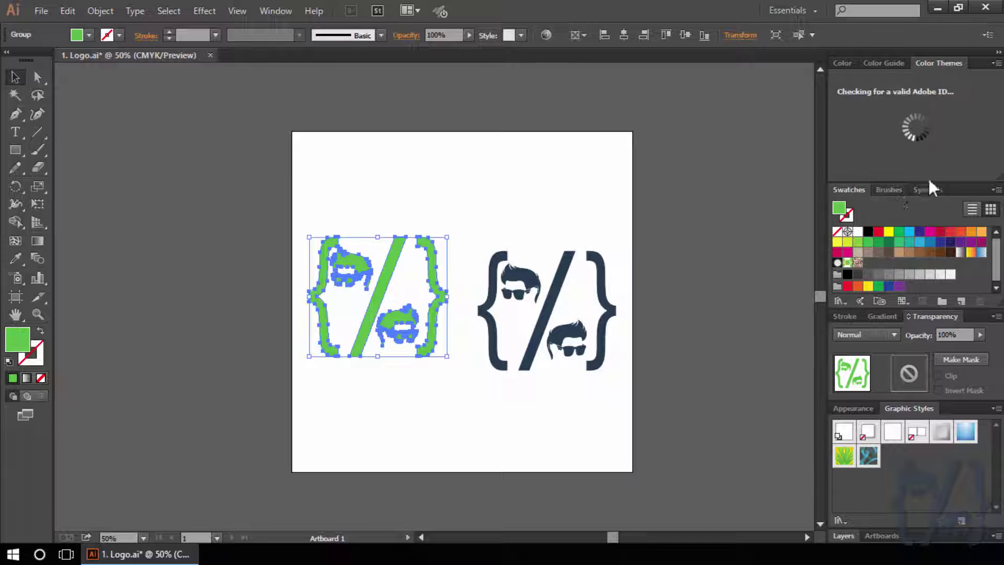
click(890, 189)
click(927, 189)
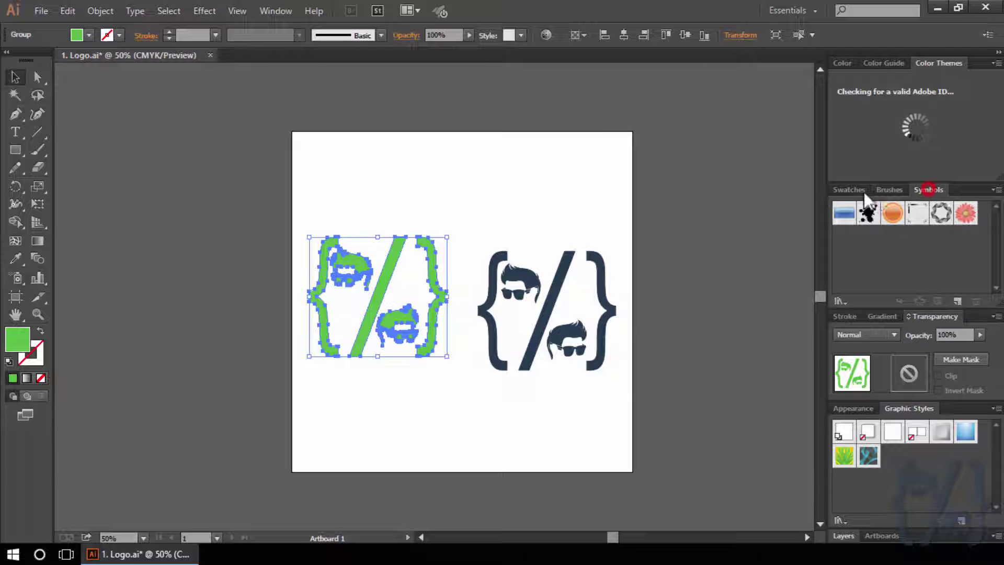
click(845, 190)
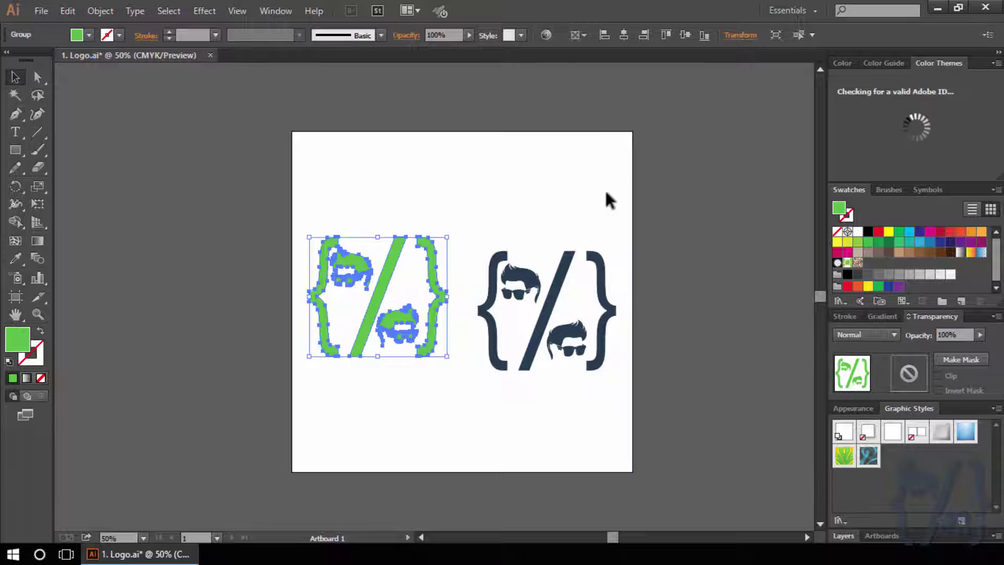
Collapse and re-expand the panel dock, then bring up the Color spectrum
click(997, 53)
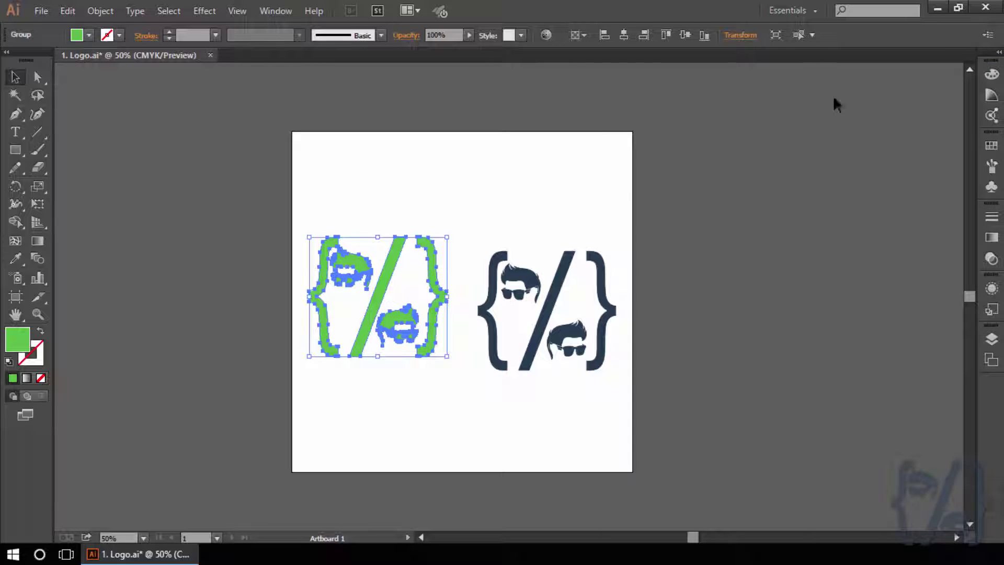
click(999, 51)
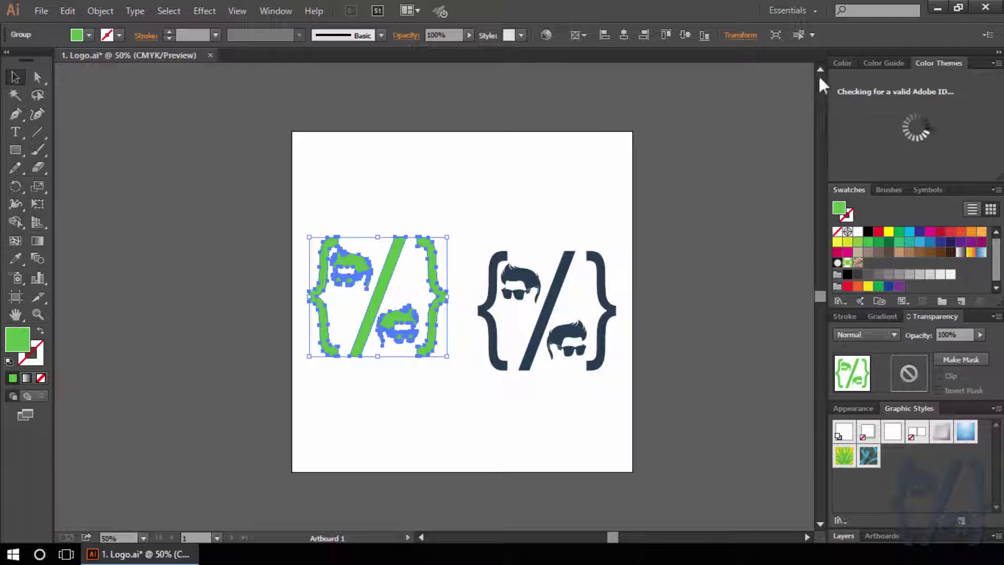
click(842, 63)
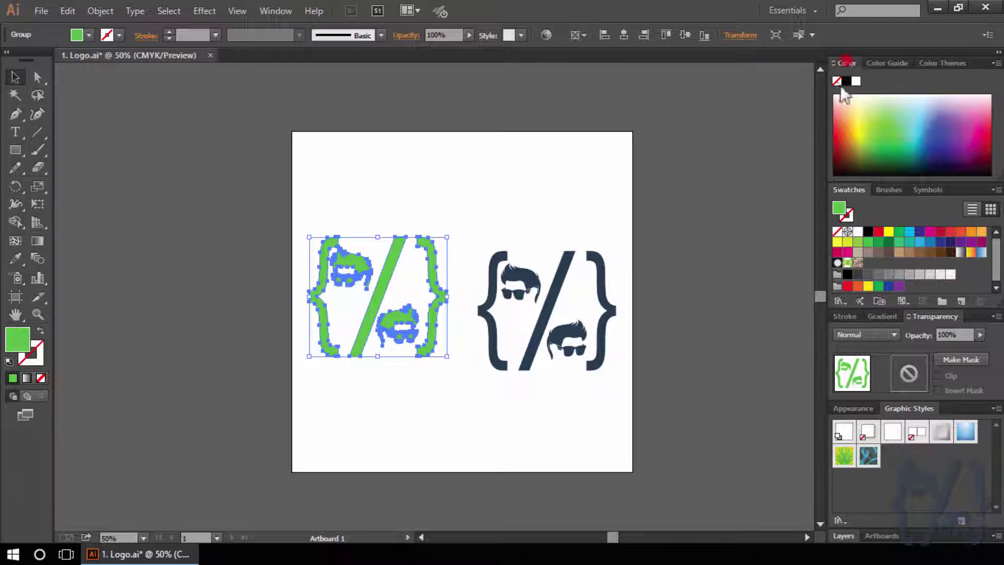
Float the Color panel, re-dock it with Color Guide and Color Themes, and deselect the logo
mouse_move(845, 62)
mouse_down()
mouse_move(541, 104)
mouse_move(618, 122)
mouse_move(844, 77)
mouse_up()
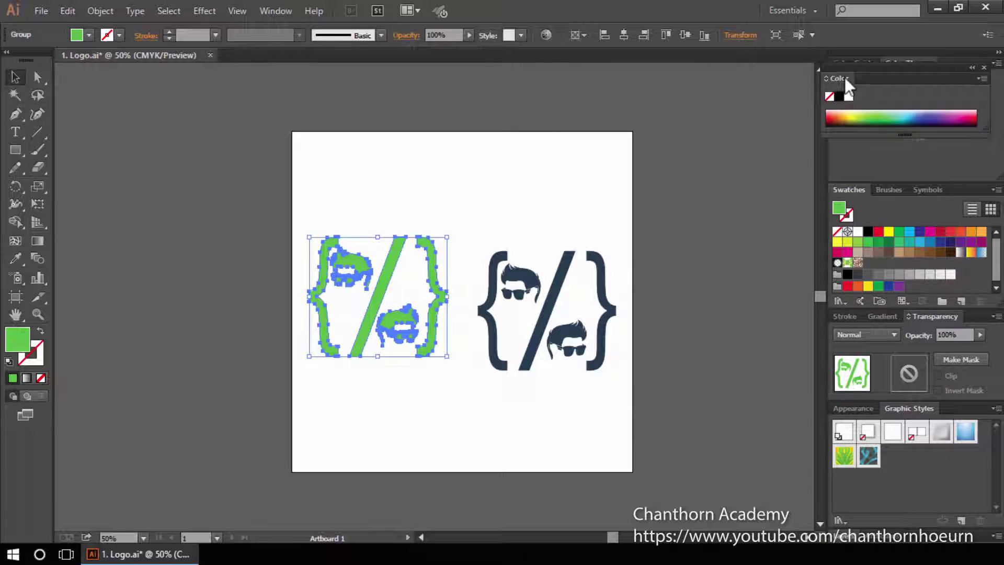
drag(845, 77, 847, 65)
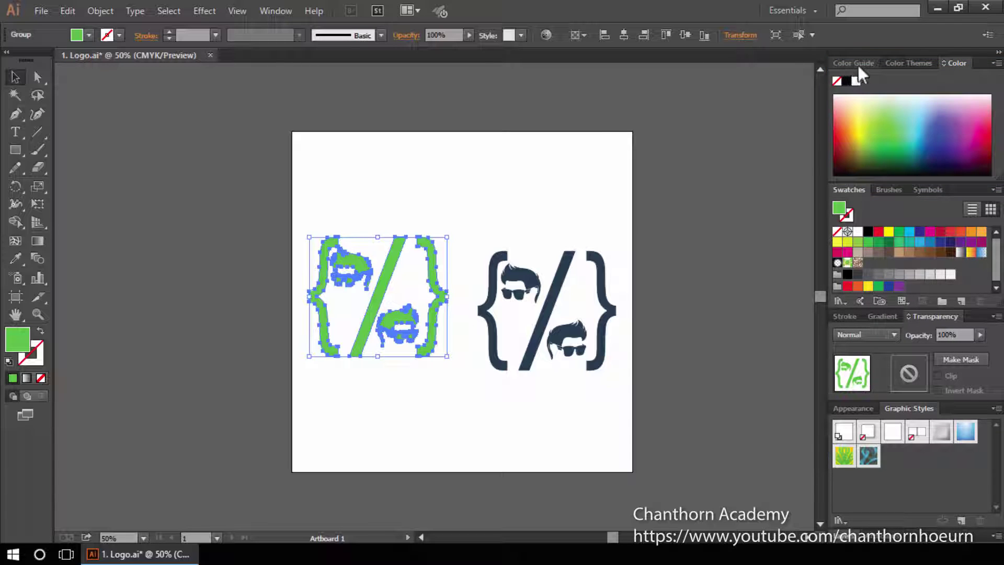
click(527, 145)
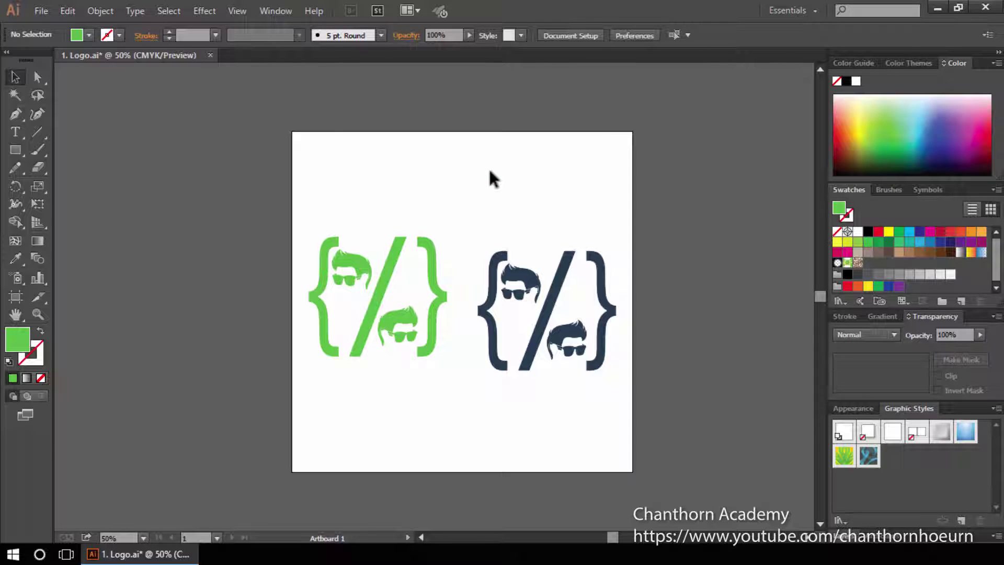